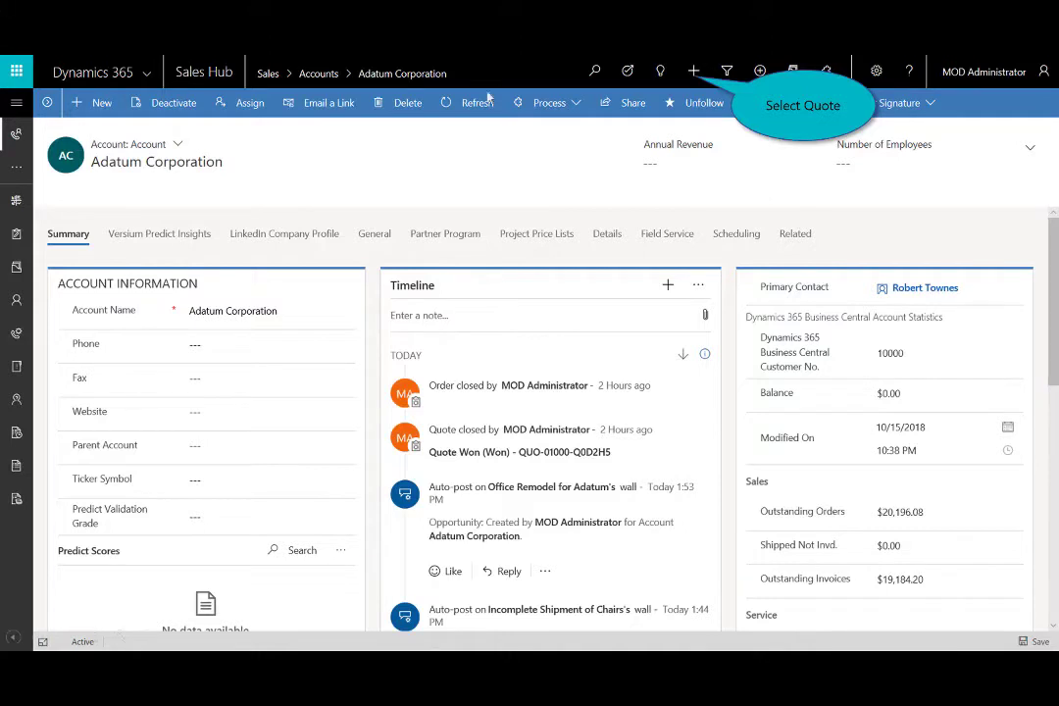
Step: Create a quote named "Quote for Chairs for Adatum" for potential customer Adatum Corporation using the Business Central Default Price List
click(694, 70)
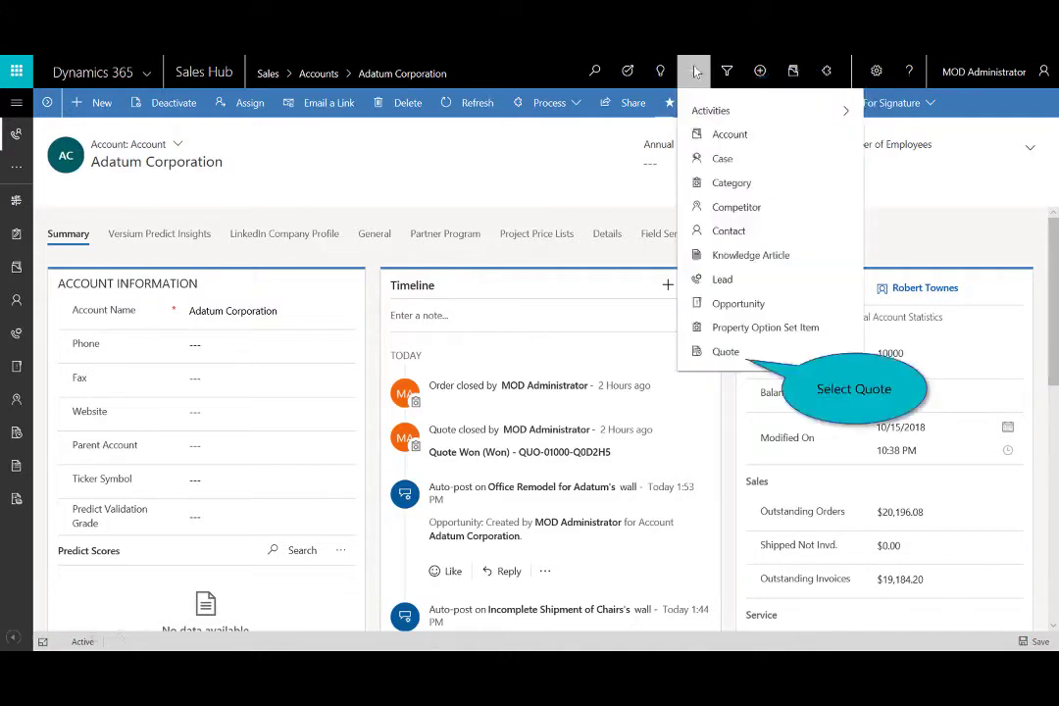
click(735, 351)
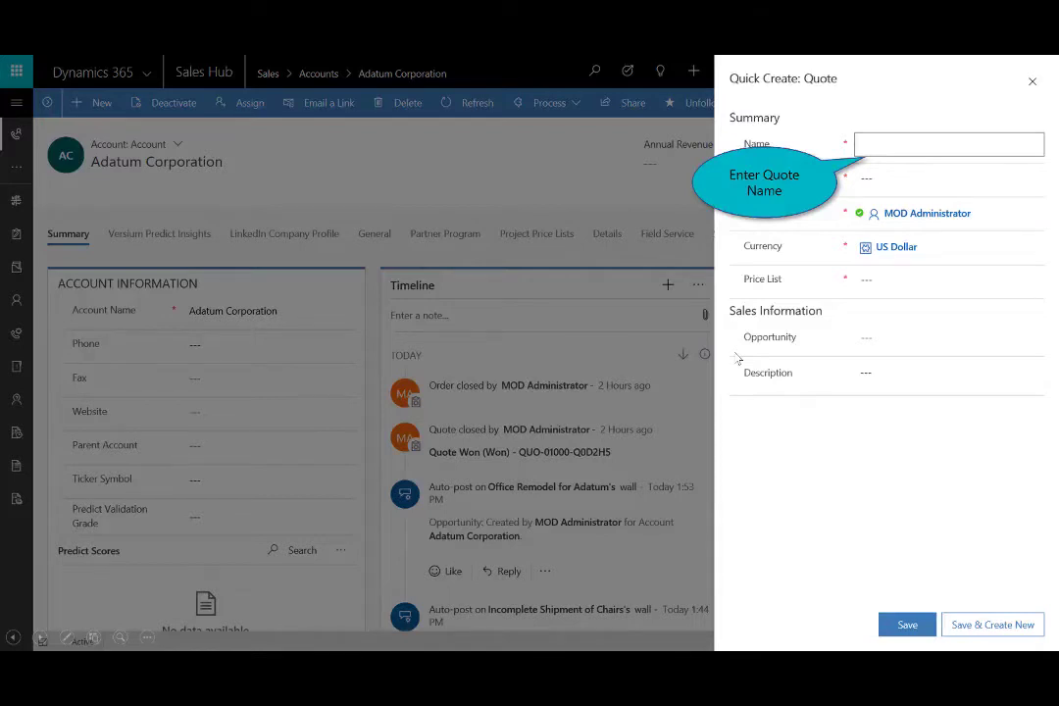
click(873, 147)
text(Quote for Chairs for Adatum)
key(Tab)
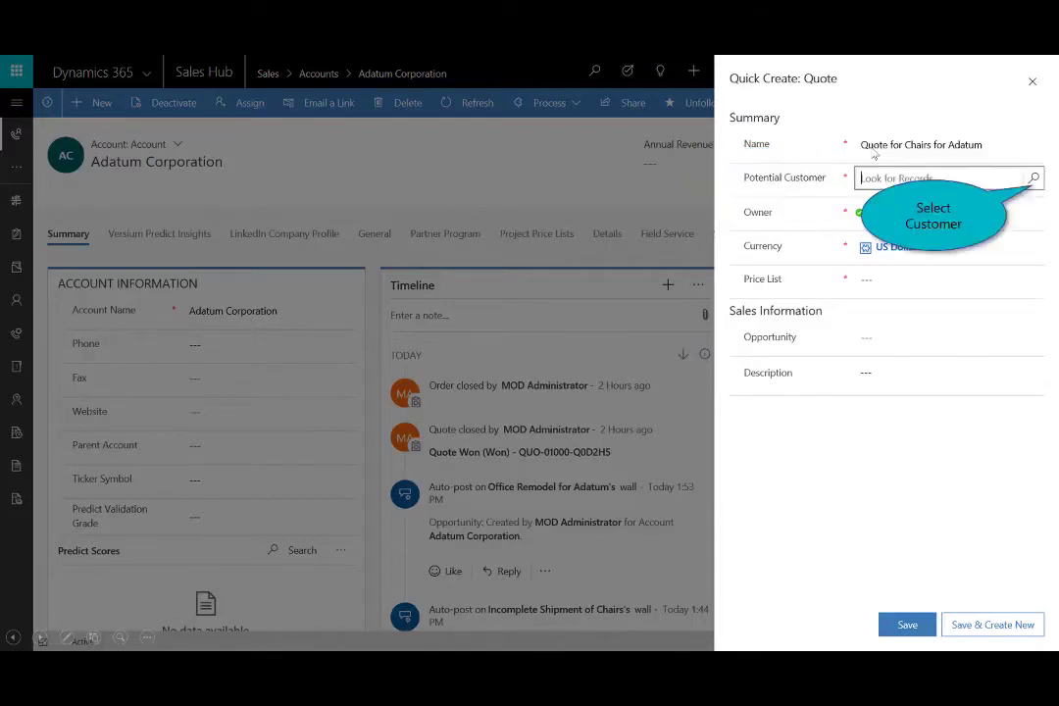
click(882, 177)
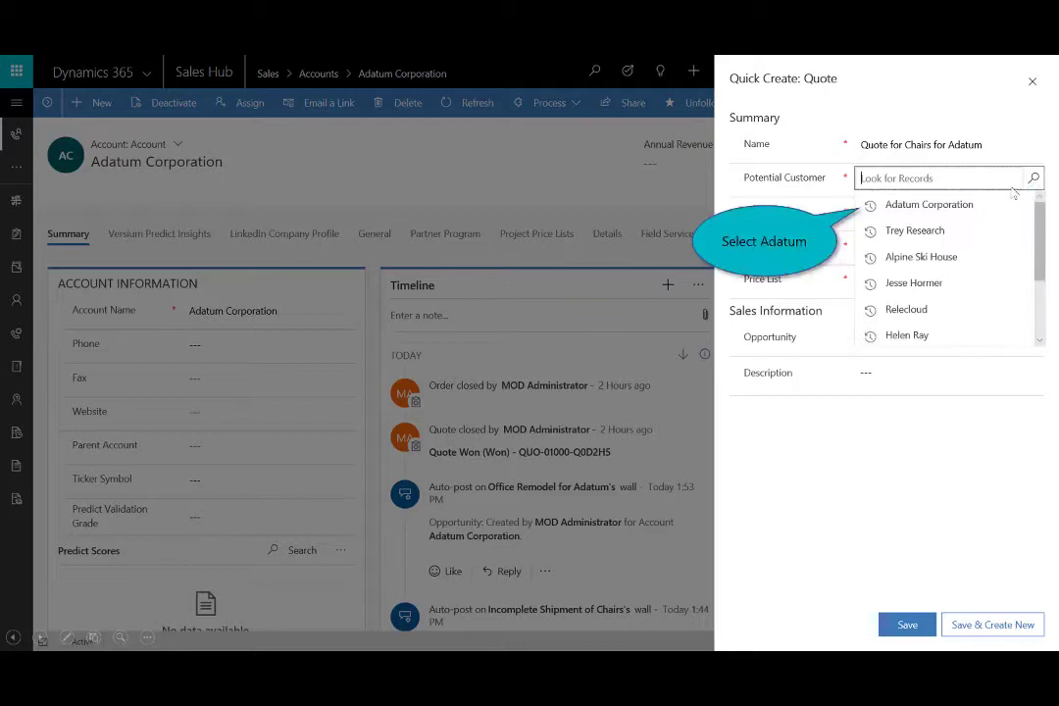
click(926, 206)
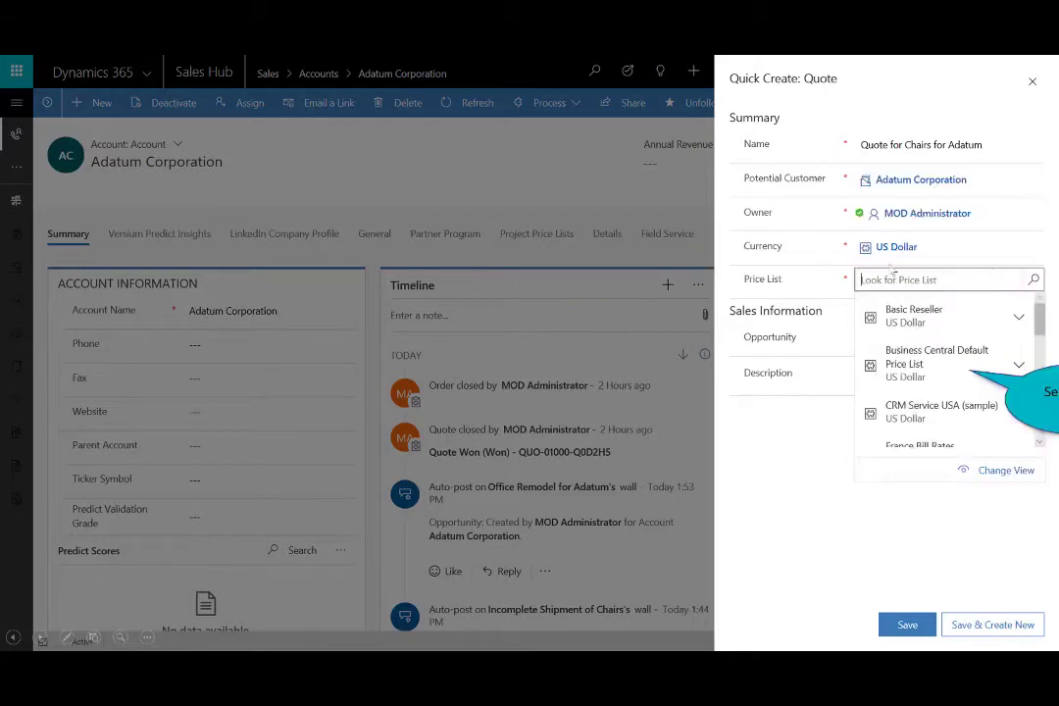
click(936, 357)
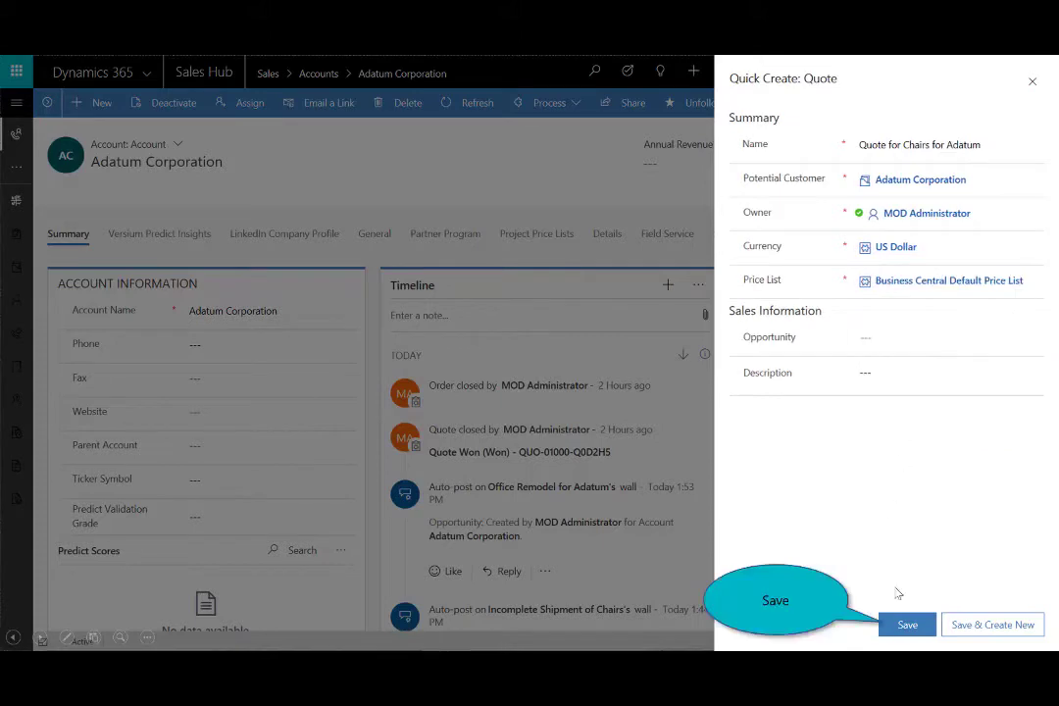
click(907, 624)
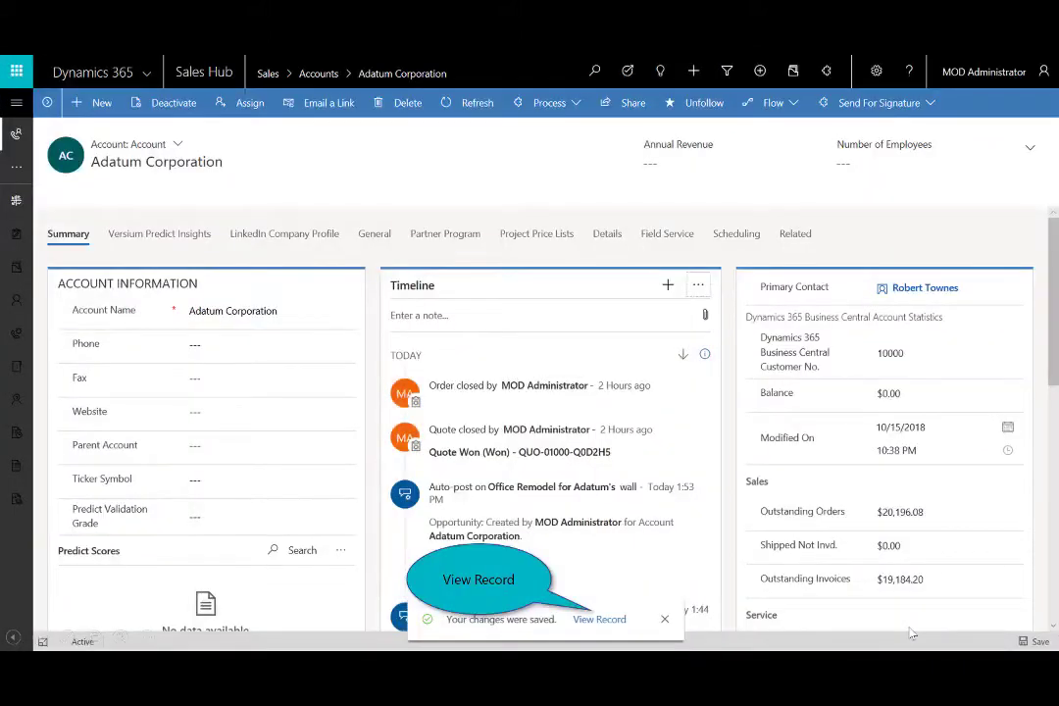
Step: Open the saved quote and add a quote line for the existing product "BERLIN Guest Chair, yellow" with quantity 5
click(599, 620)
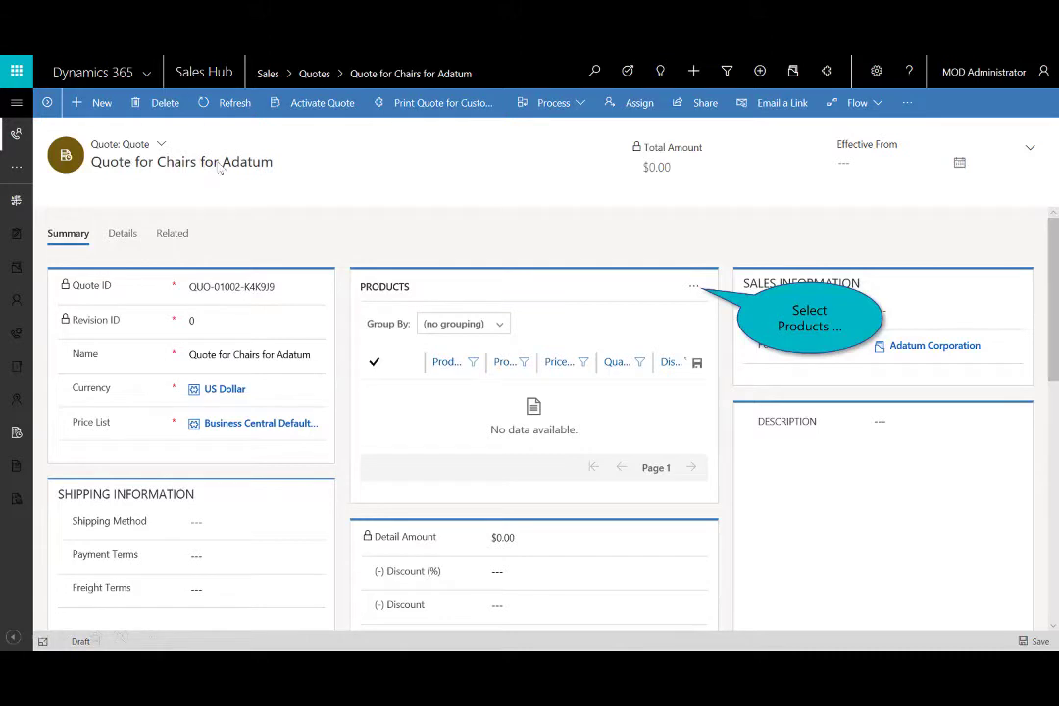
click(694, 287)
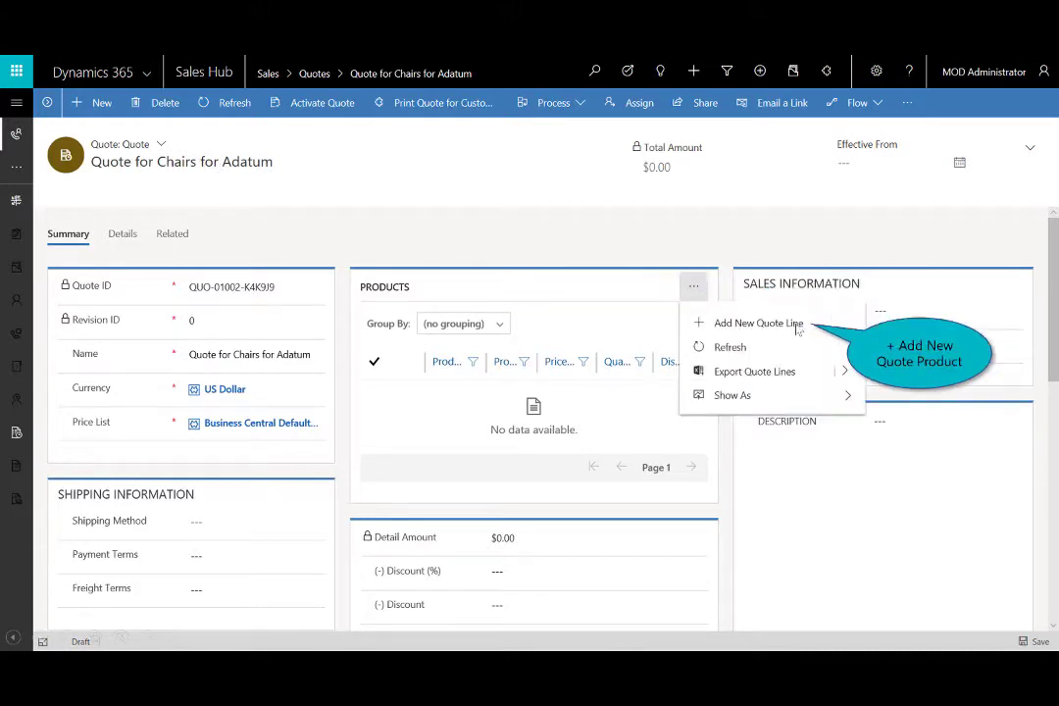
click(759, 324)
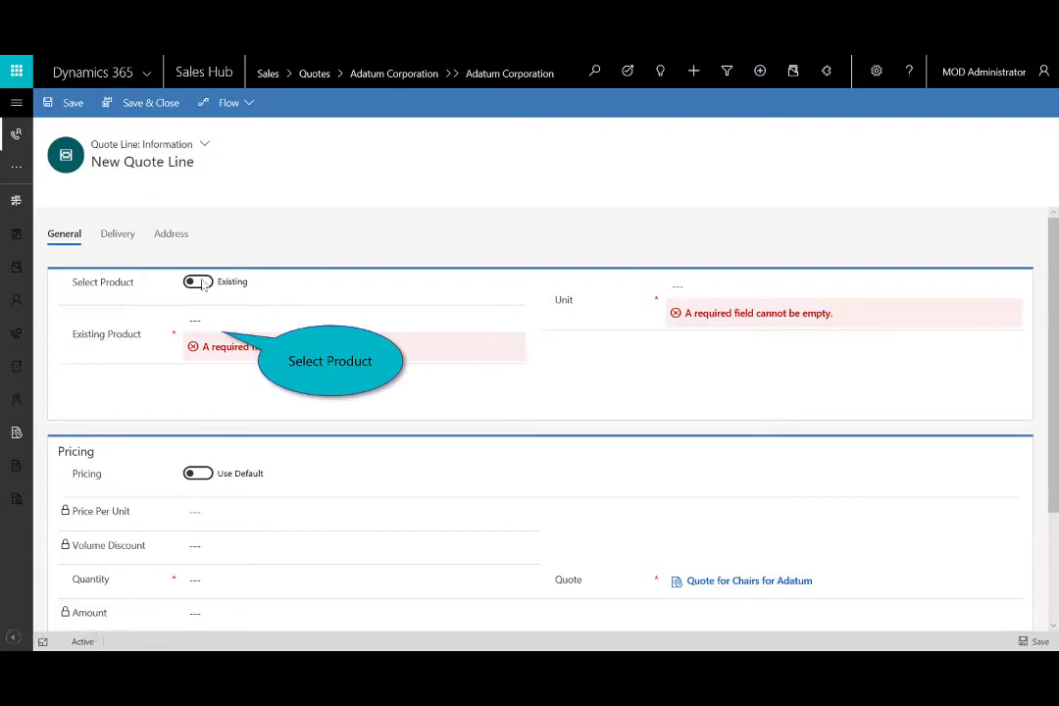
click(221, 328)
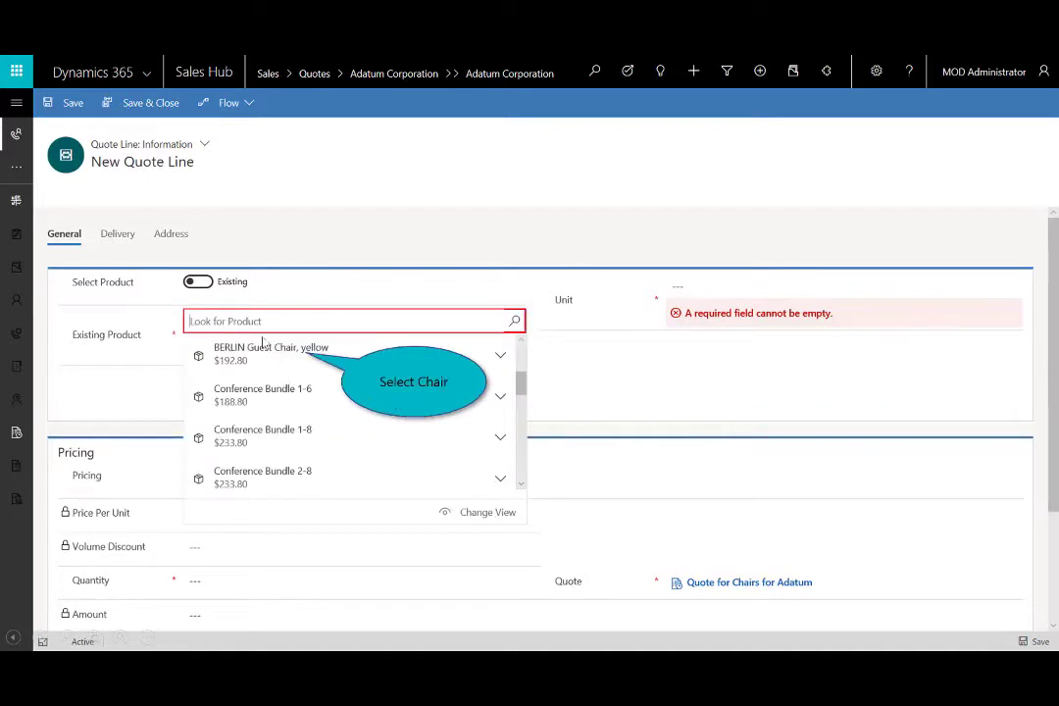
click(316, 354)
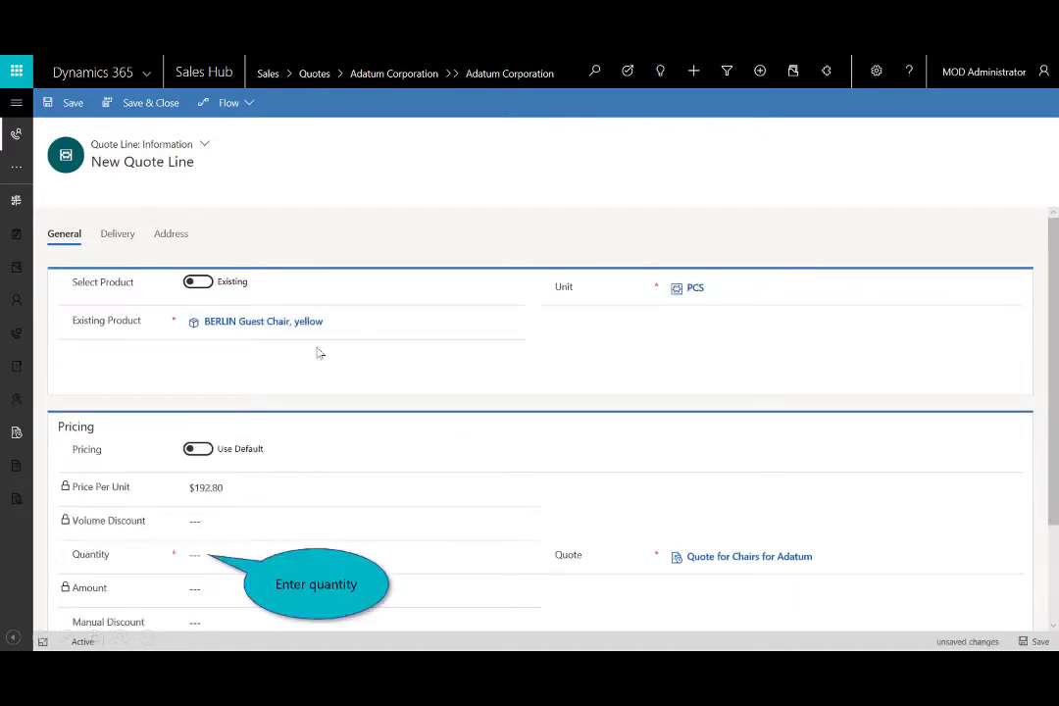
click(201, 568)
text(5)
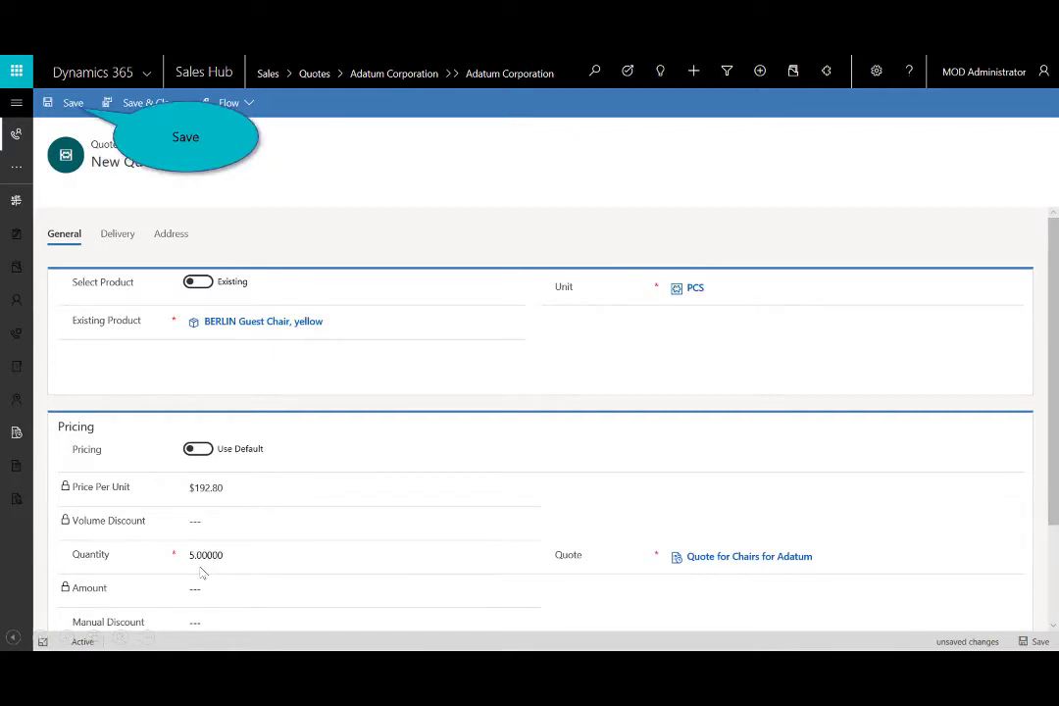
click(61, 102)
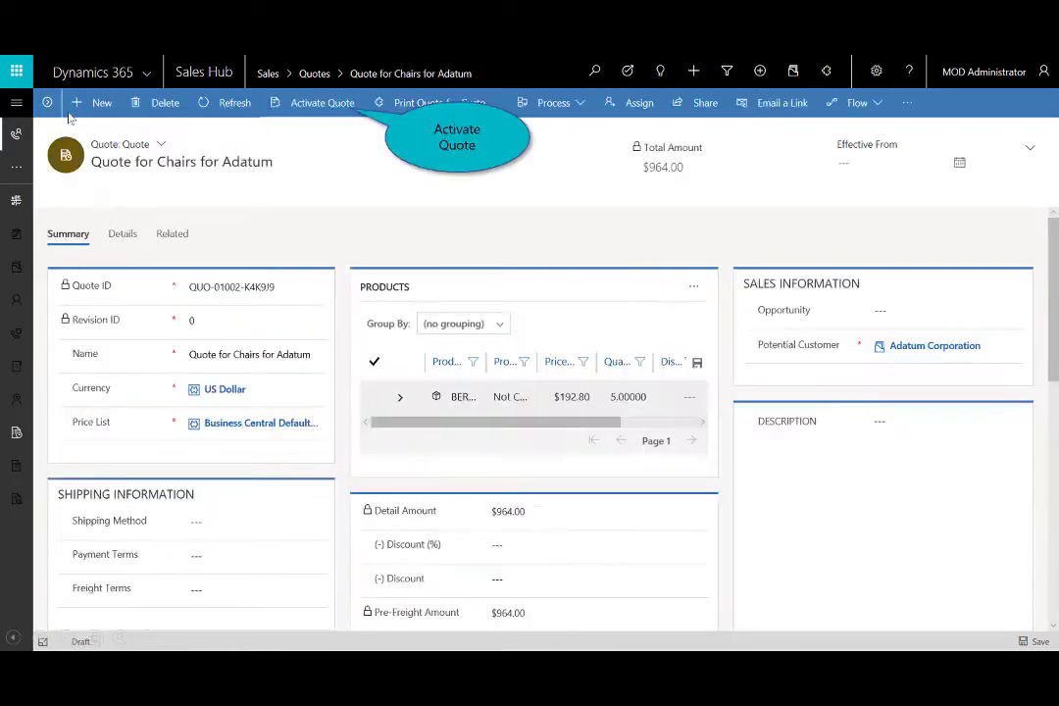
Step: Activate the chairs quote and create an order from it with status reason Won and date won 10/16/2018
click(322, 103)
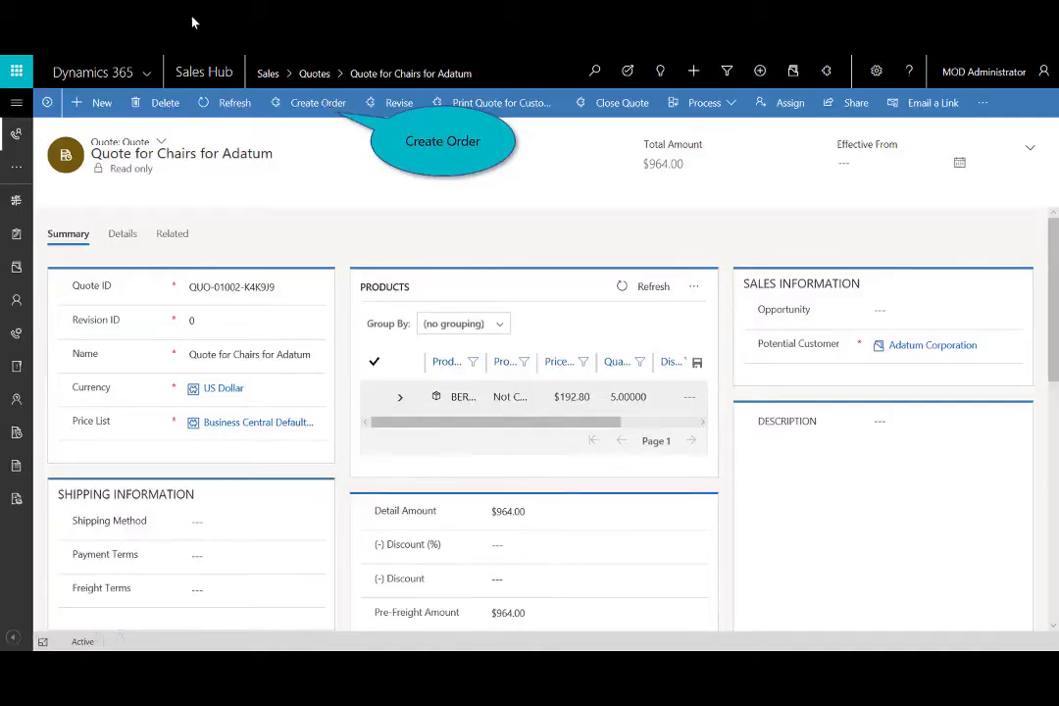
click(322, 104)
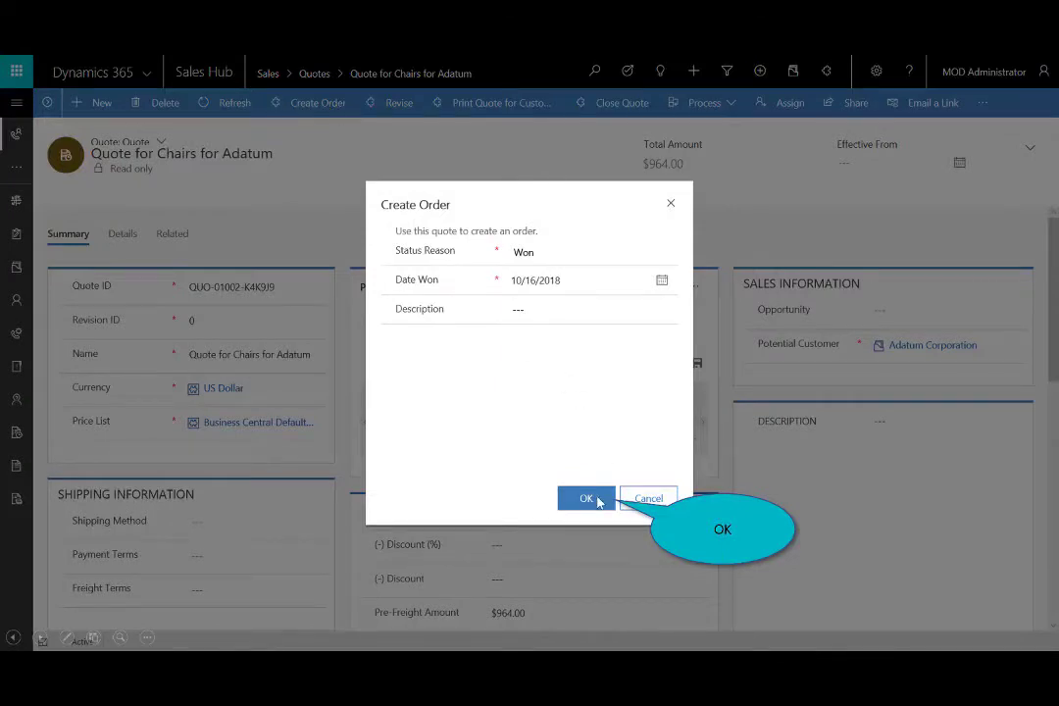
click(586, 499)
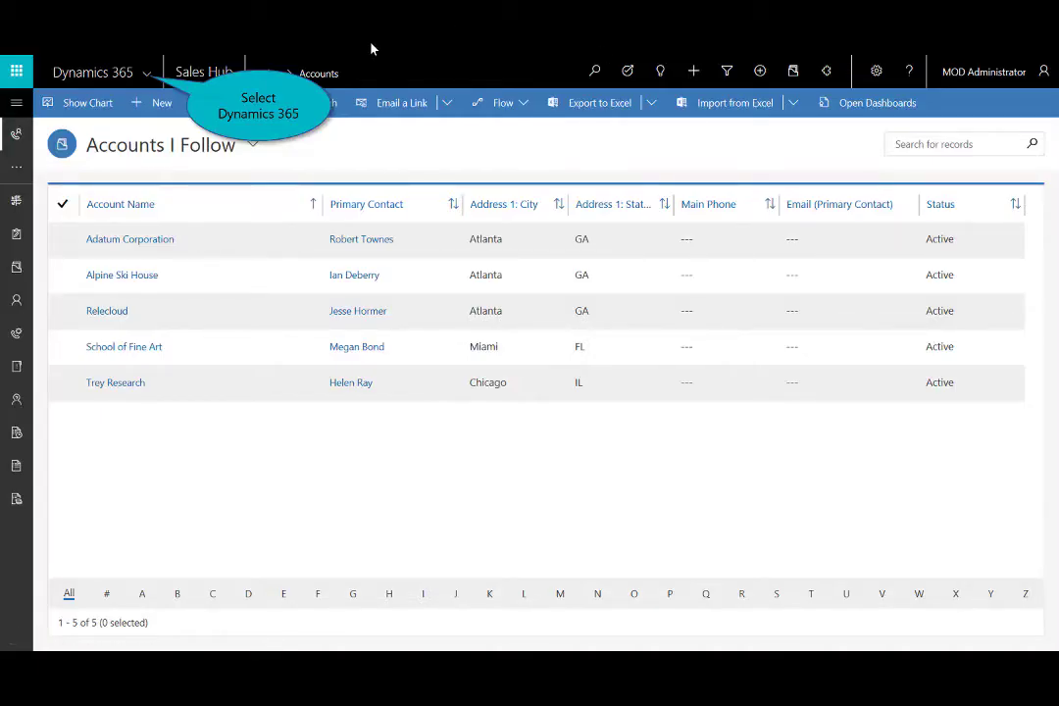
Step: Switch to Business Central and post the last Adatum Corporation sales order in the list with the Ship and Invoice option
click(148, 74)
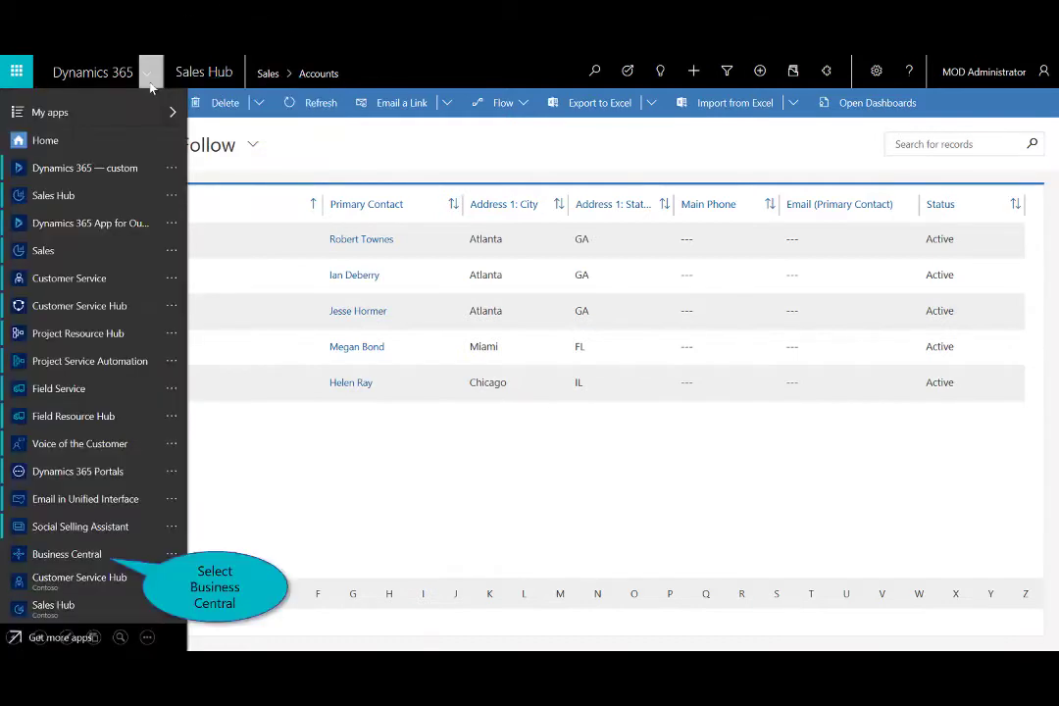
click(67, 554)
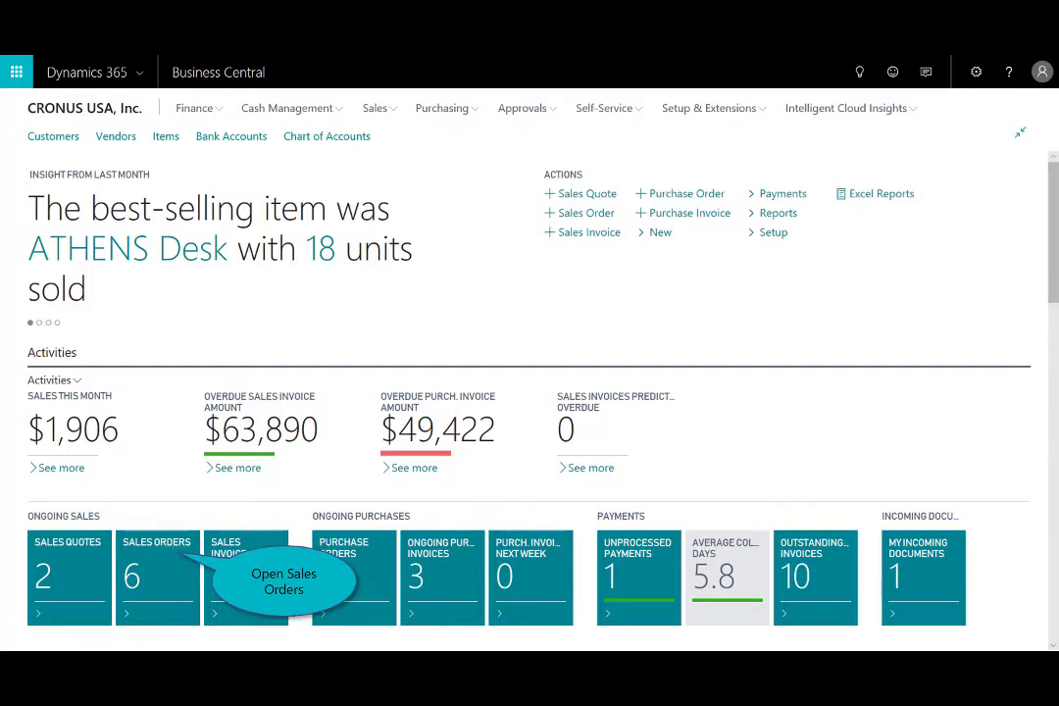
click(159, 575)
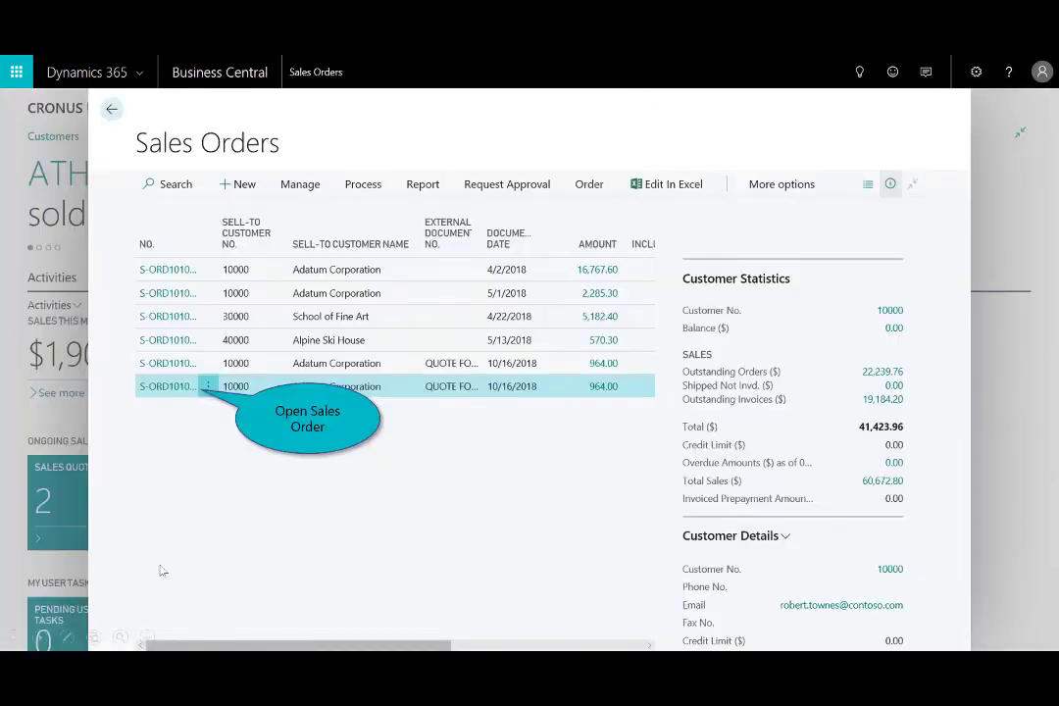
click(168, 386)
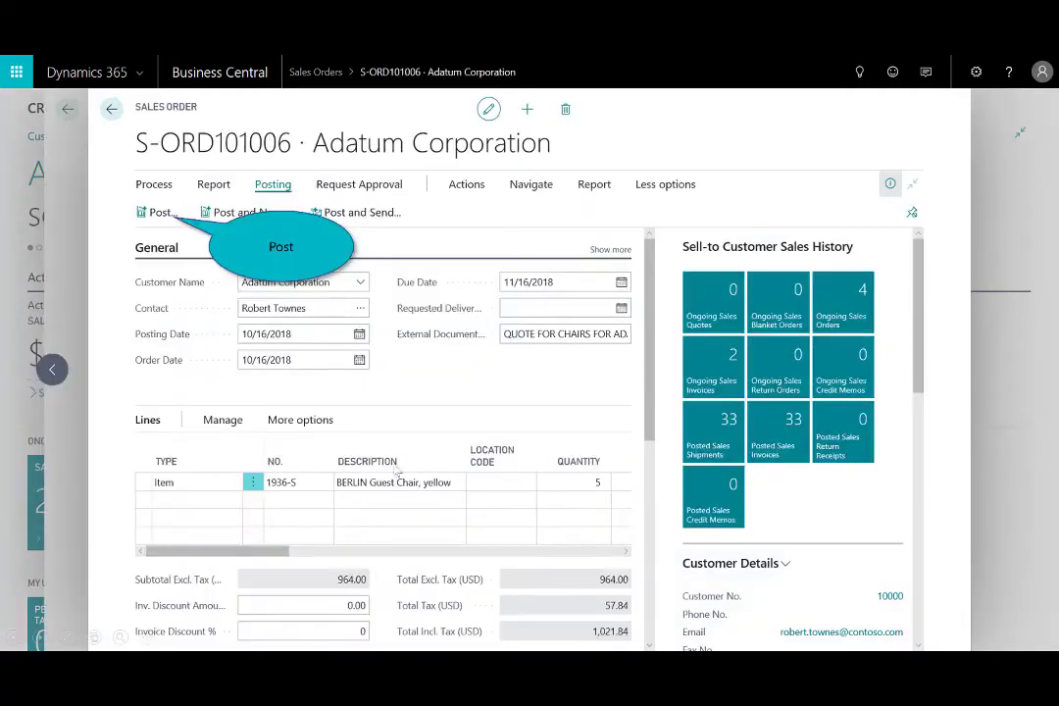
click(152, 215)
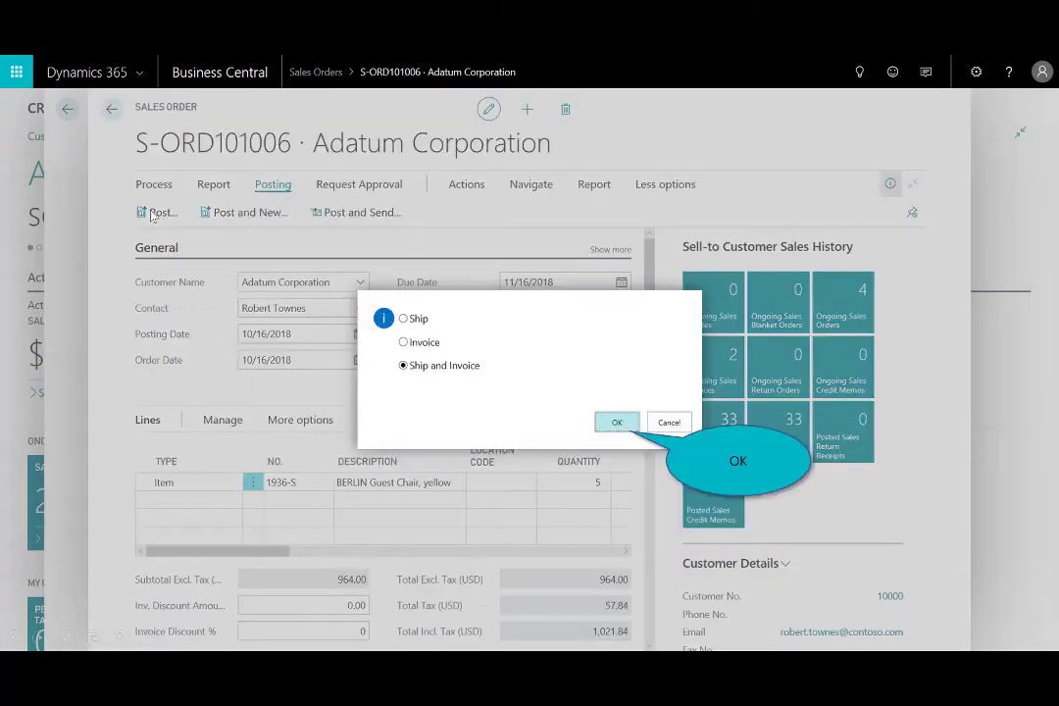
click(616, 422)
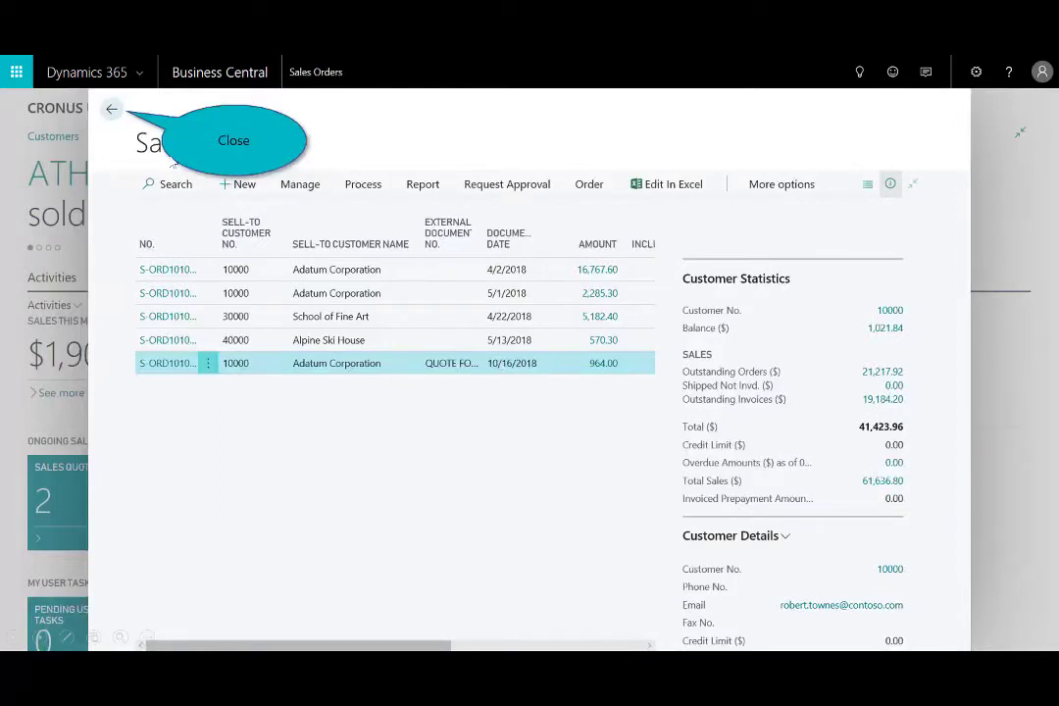
Step: Search the posted sales invoices for "adatum", open the one due 11/16/2018, and show its Dynamics 365 for Sales options
click(111, 111)
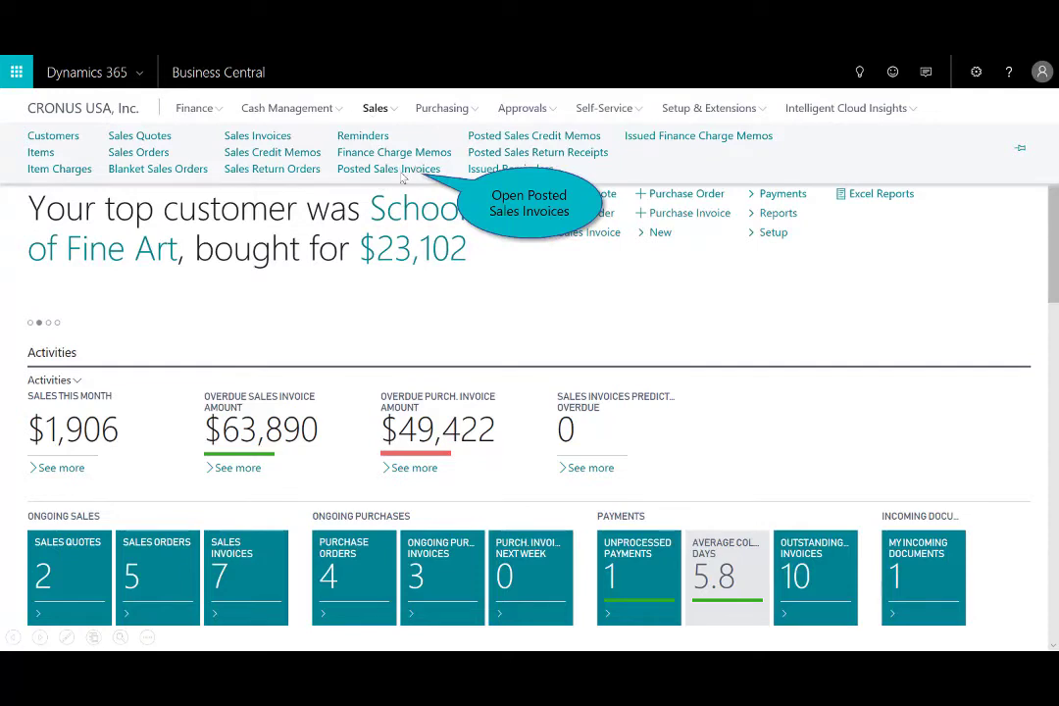
click(399, 172)
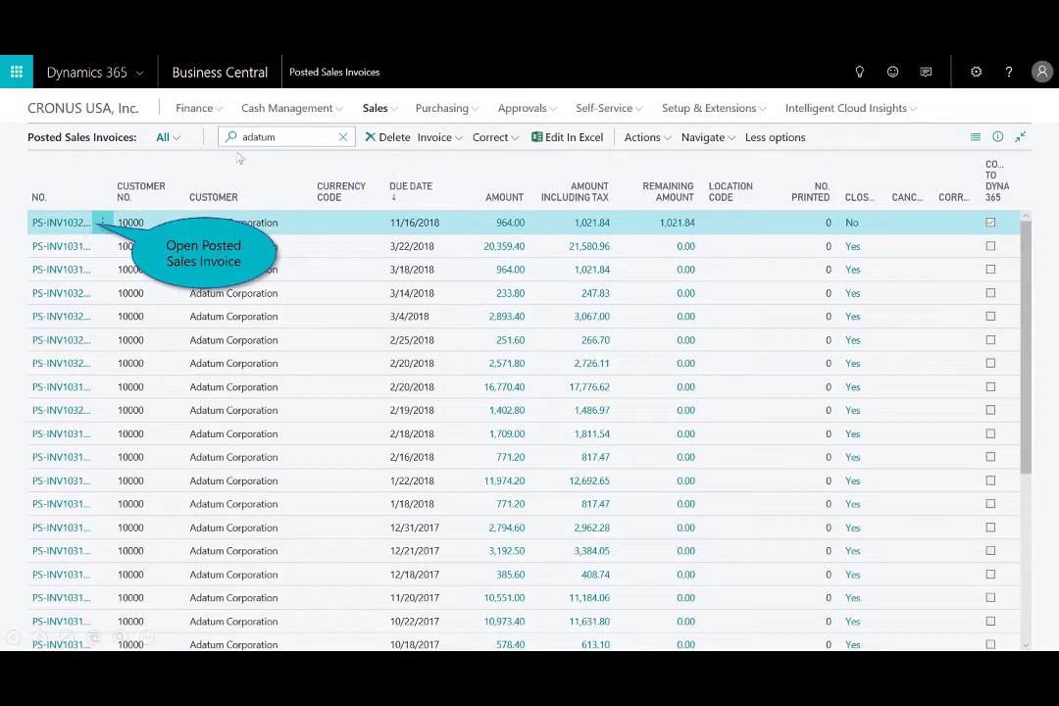
click(71, 231)
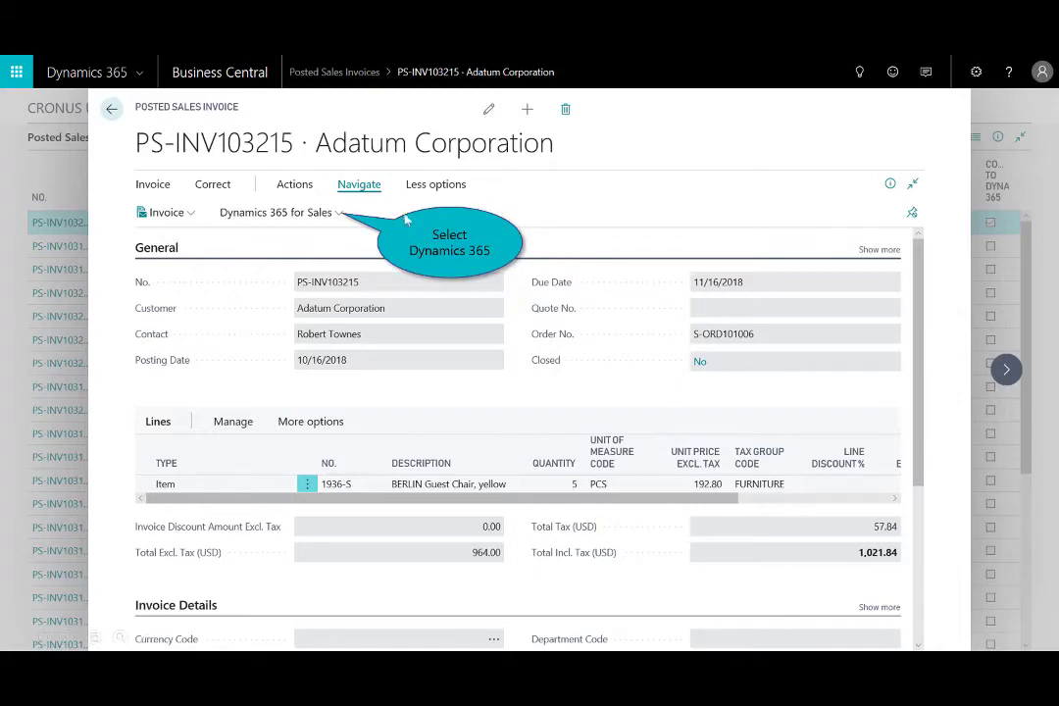
click(333, 214)
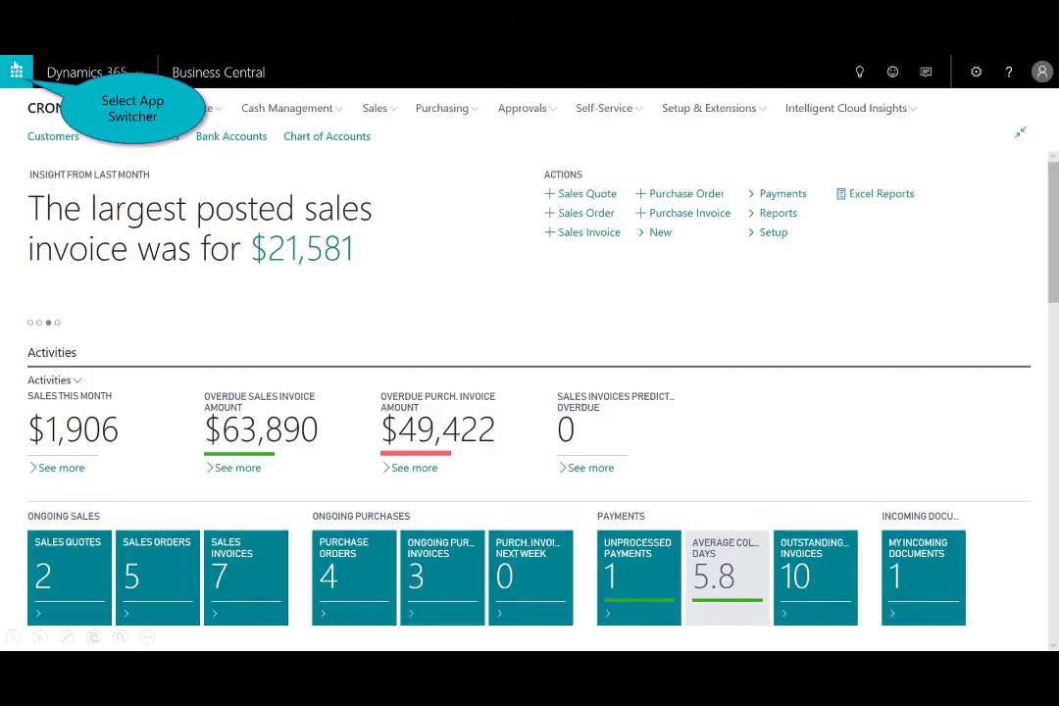
Step: Switch to Sales Hub and open the "Quote for Chairs for Adatum" invoice from the invoices list
click(16, 71)
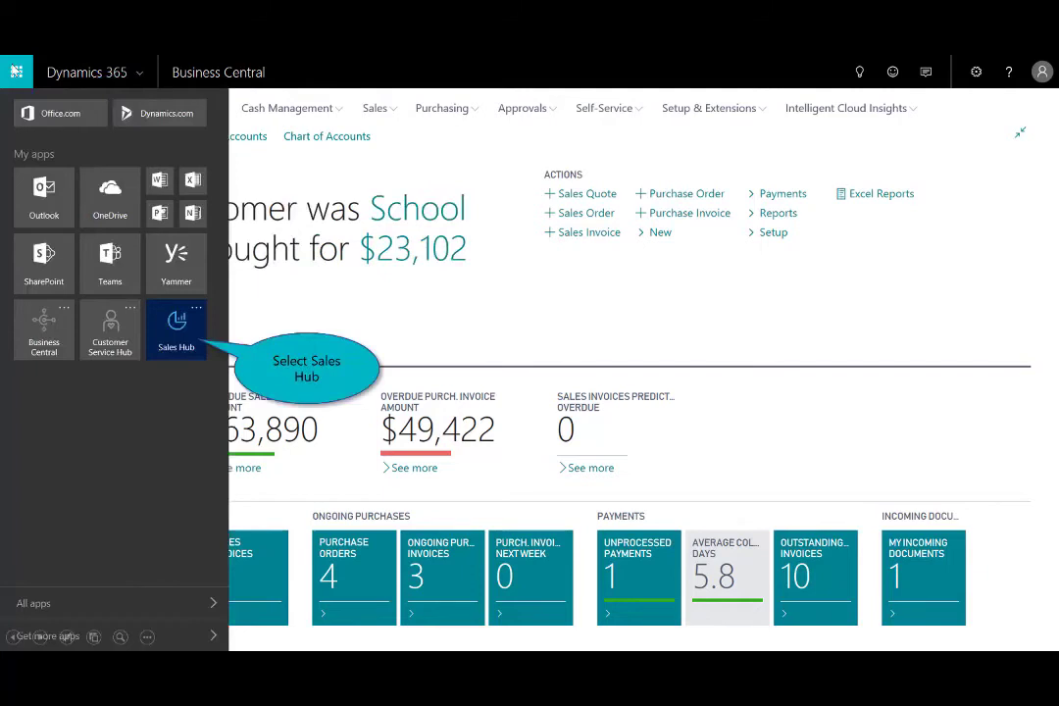
click(177, 333)
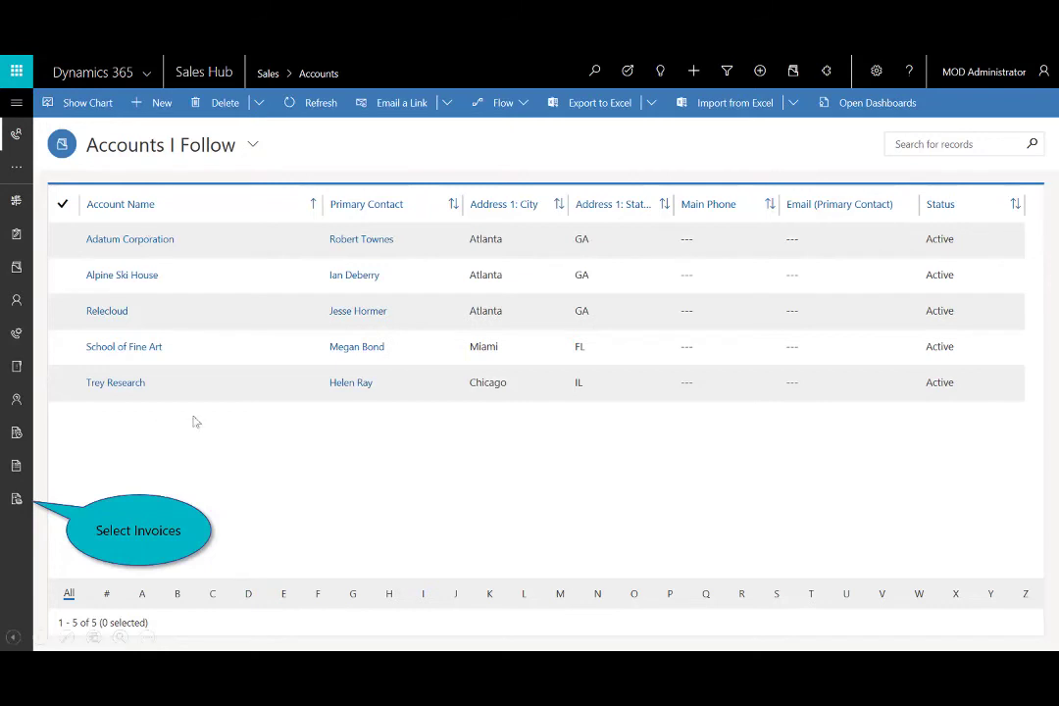
click(16, 502)
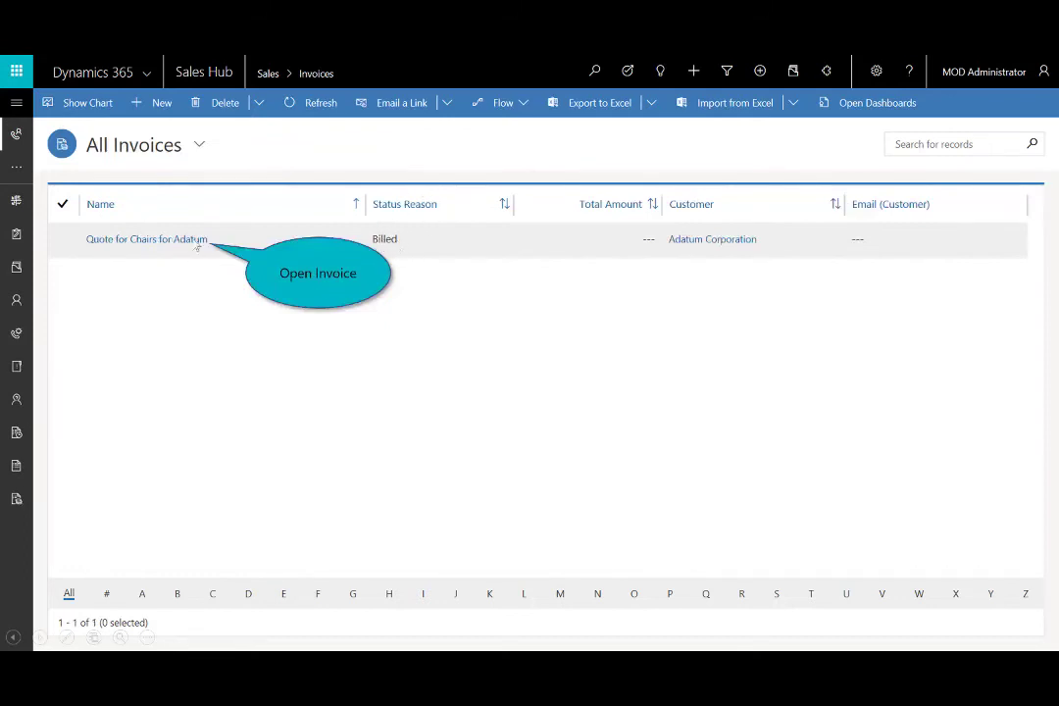
click(157, 241)
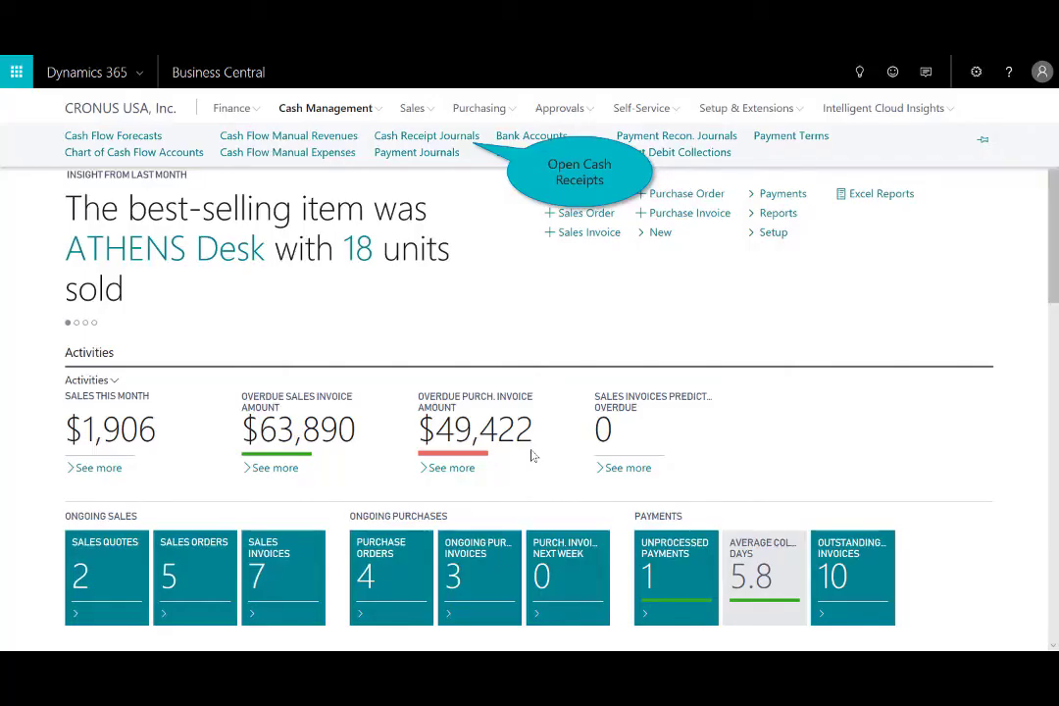
Step: In Business Central's GENERAL cash receipt journal, apply the Adatum Corporation payment to its 10/16/2018 invoice and post the journal
click(464, 140)
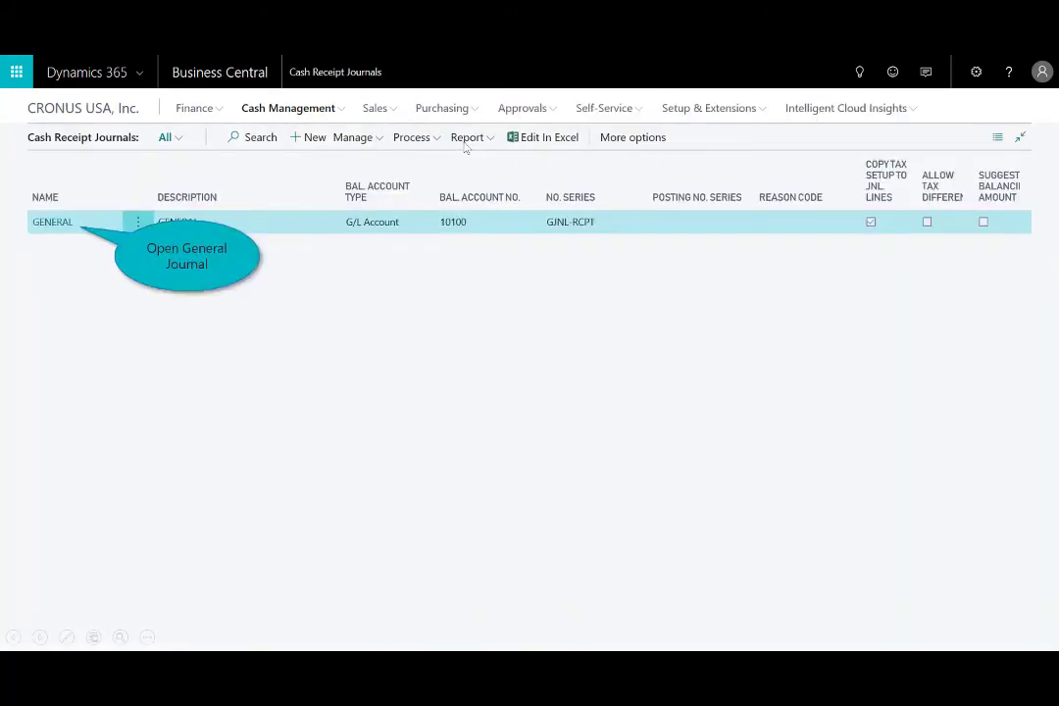
click(65, 222)
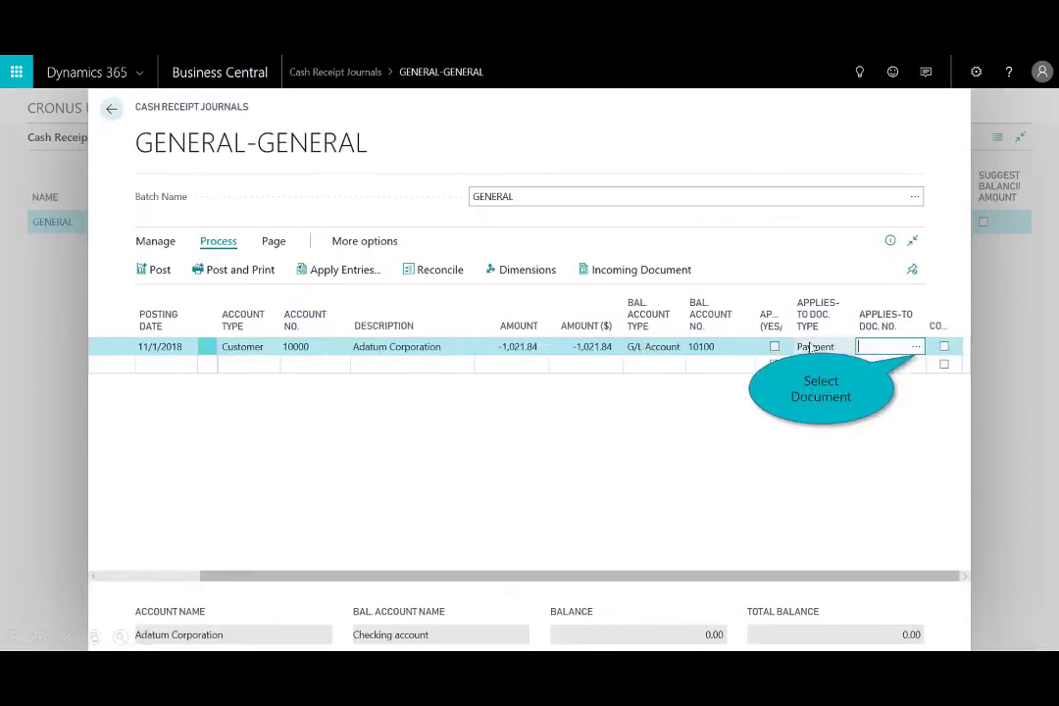
click(917, 347)
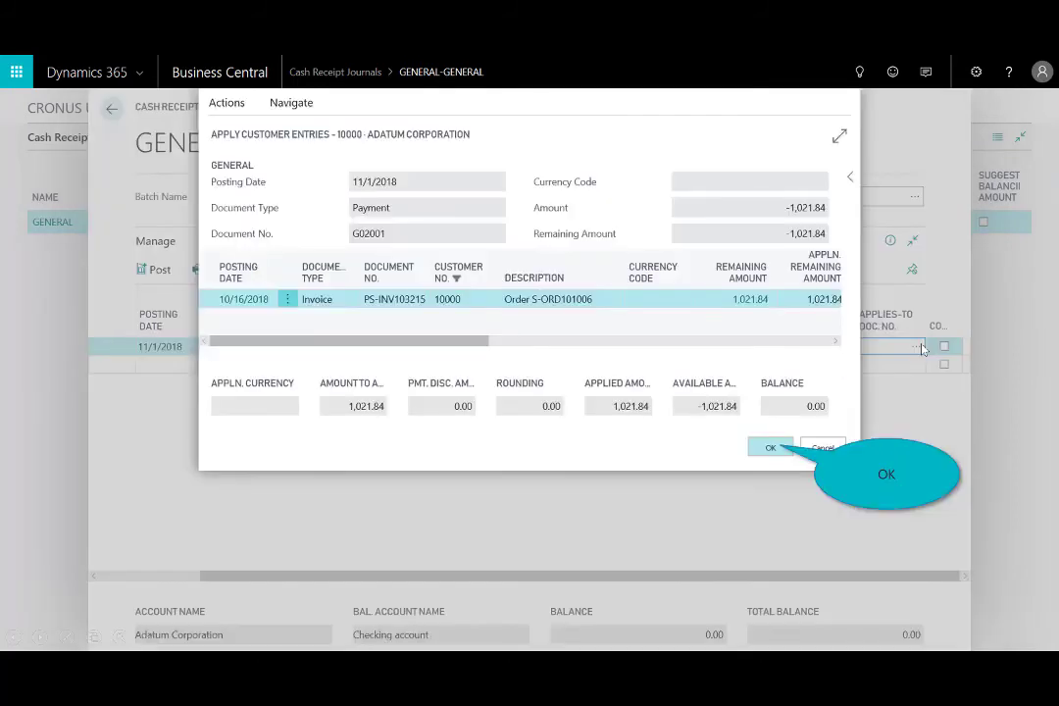
click(770, 449)
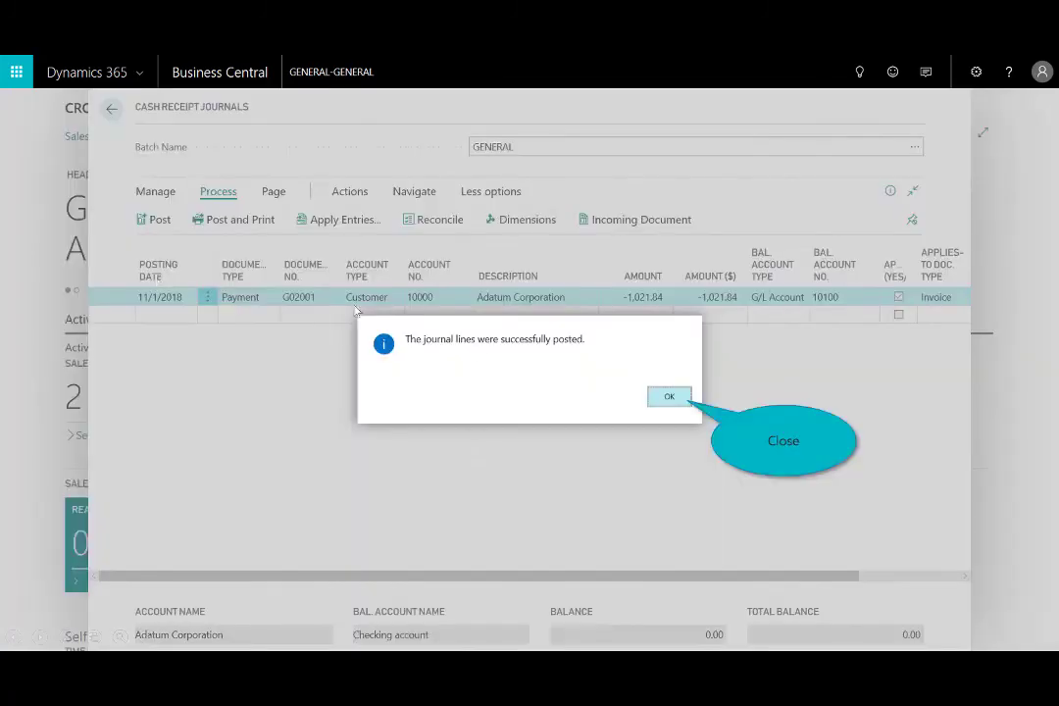
click(672, 397)
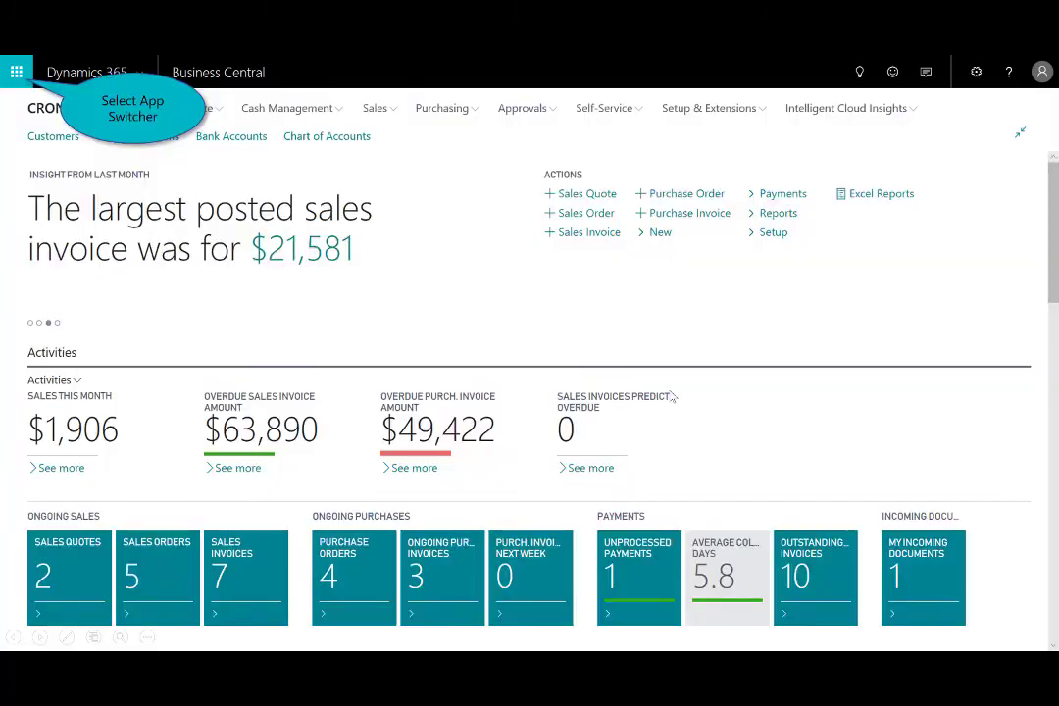
Step: Switch back to Sales Hub to check the status reason of the "Quote for Chairs for Adatum" invoice
click(16, 75)
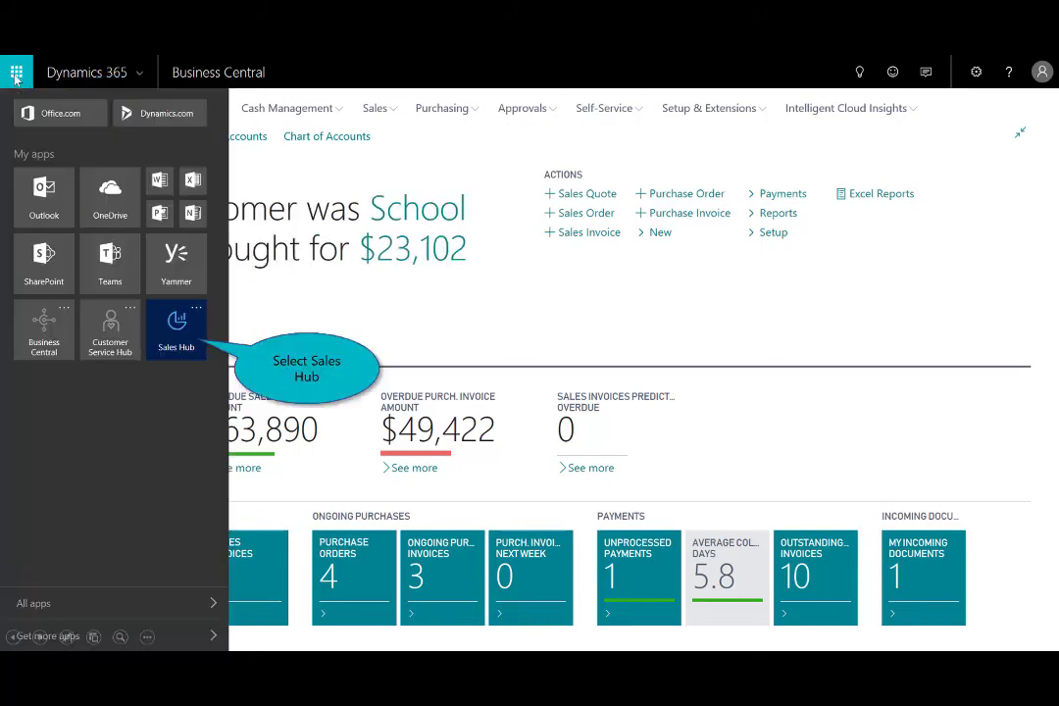
click(178, 330)
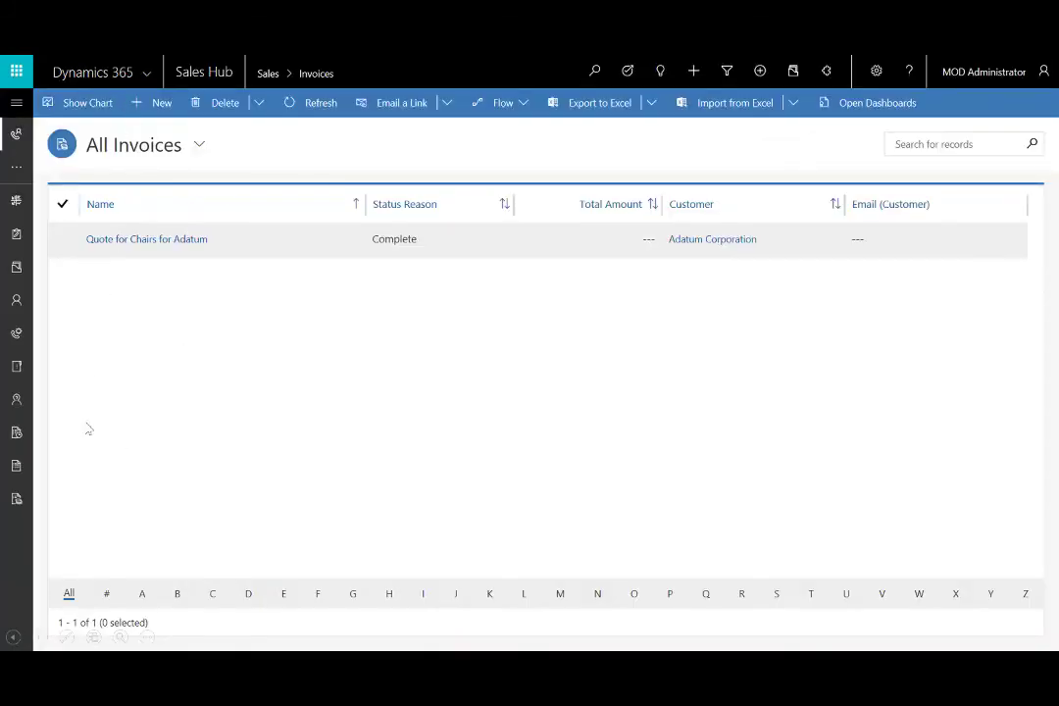